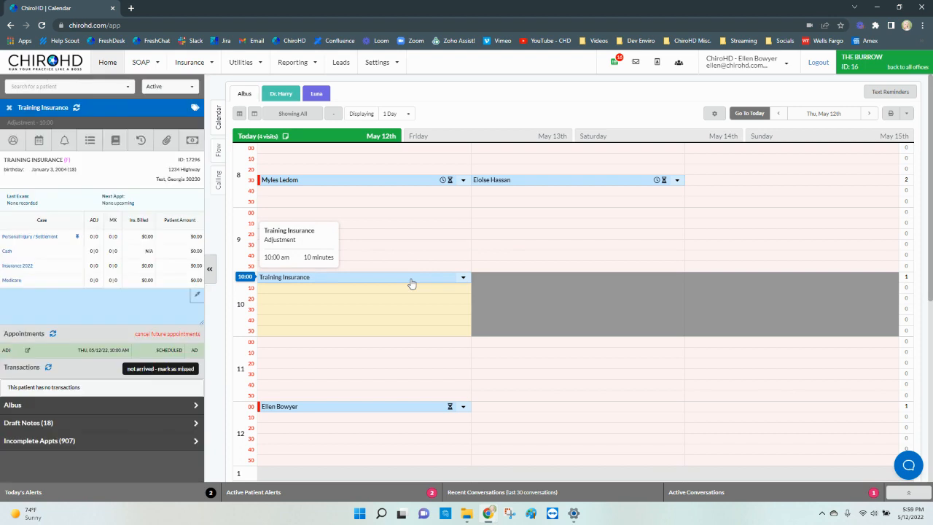
- Start a new case for the patient with case type Workmans Comp
left_click(122, 139)
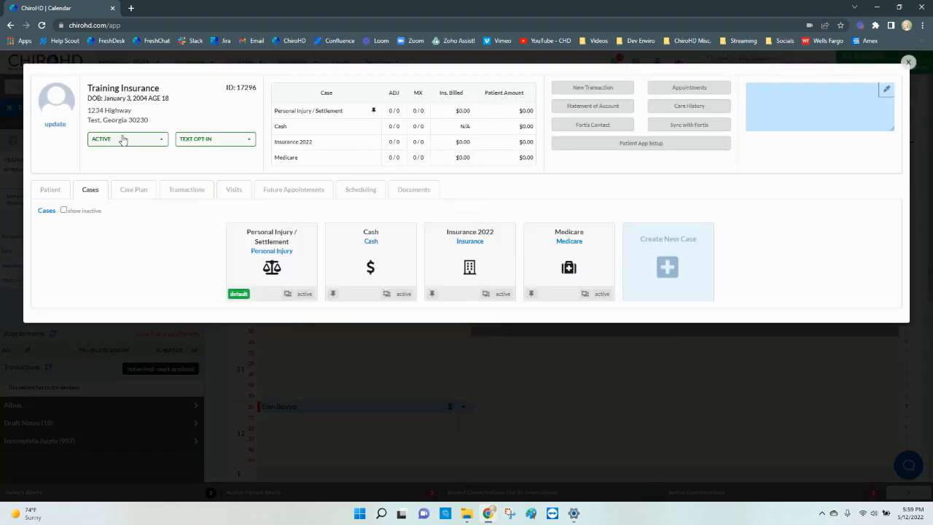
left_click(669, 261)
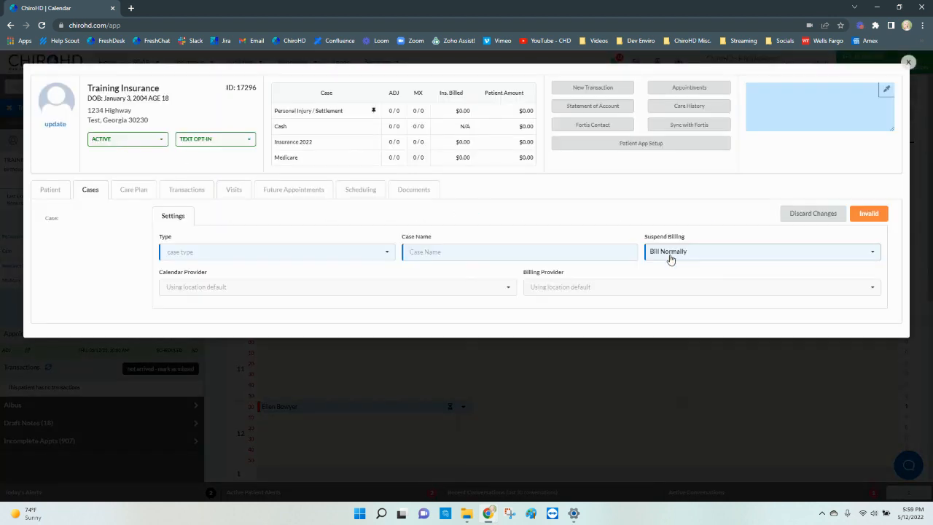
left_click(293, 251)
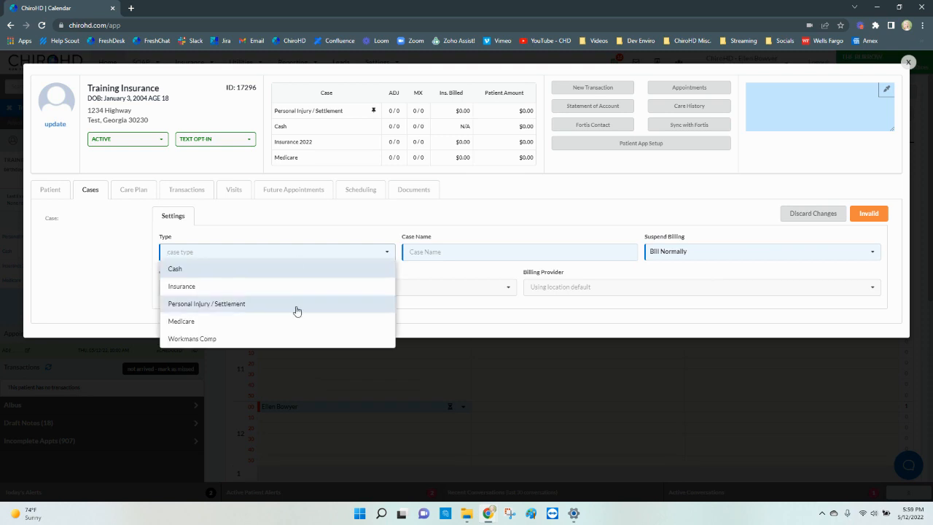
left_click(296, 339)
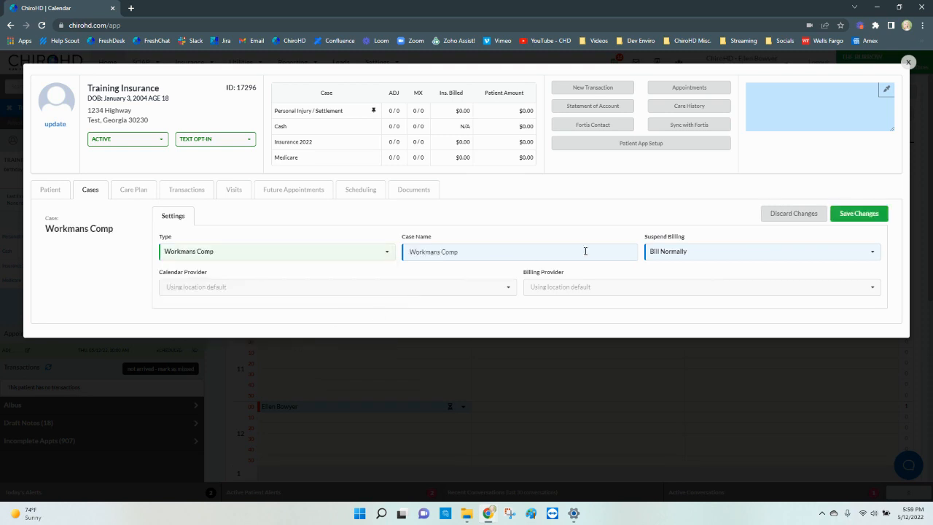
- Set the case to Billing Suspended, save it, pin it as default, and open it
left_click(711, 261)
left_click(710, 268)
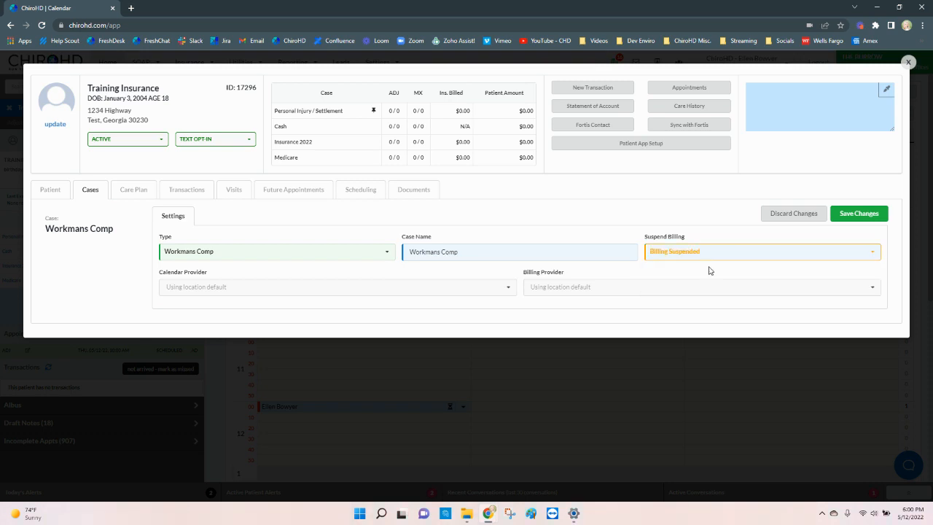
left_click(842, 219)
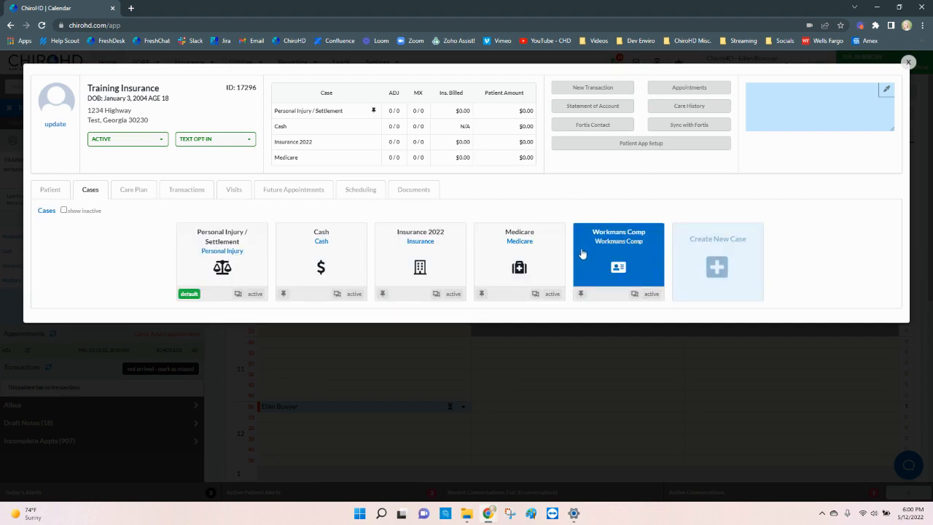
left_click(581, 294)
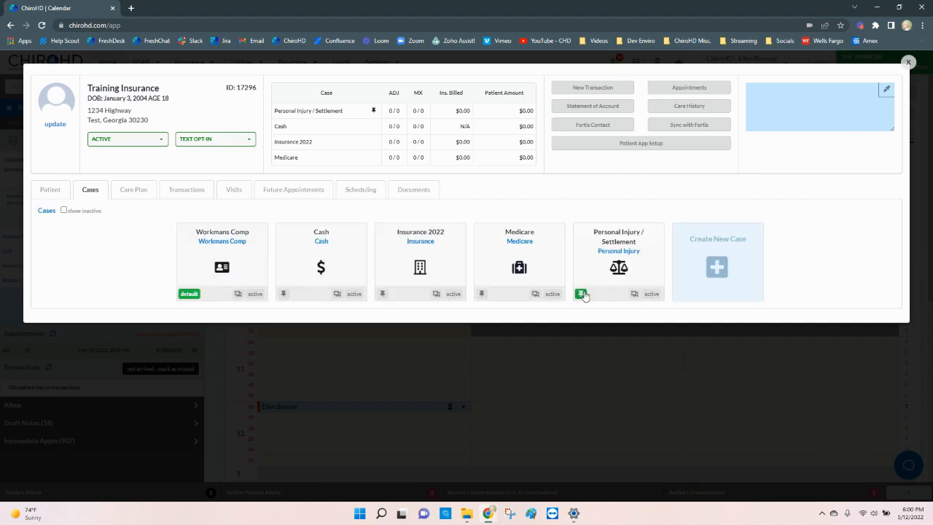
left_click(205, 272)
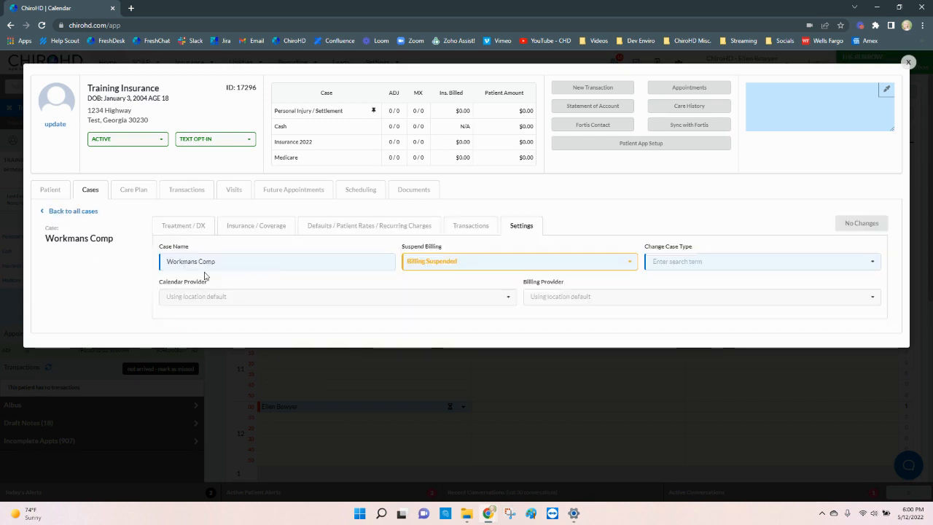
- Add diagnosis code M26.603 with a start date of May 3, 2022
left_click(201, 227)
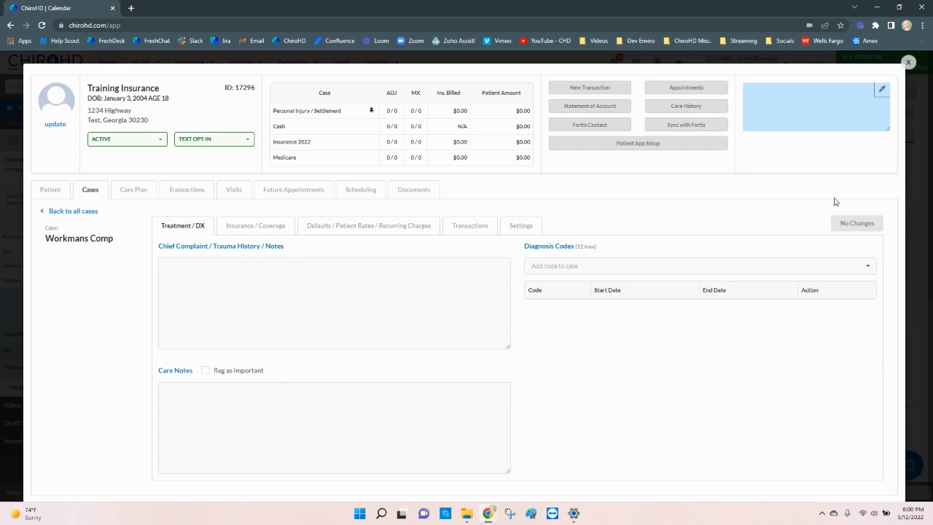
left_click(662, 266)
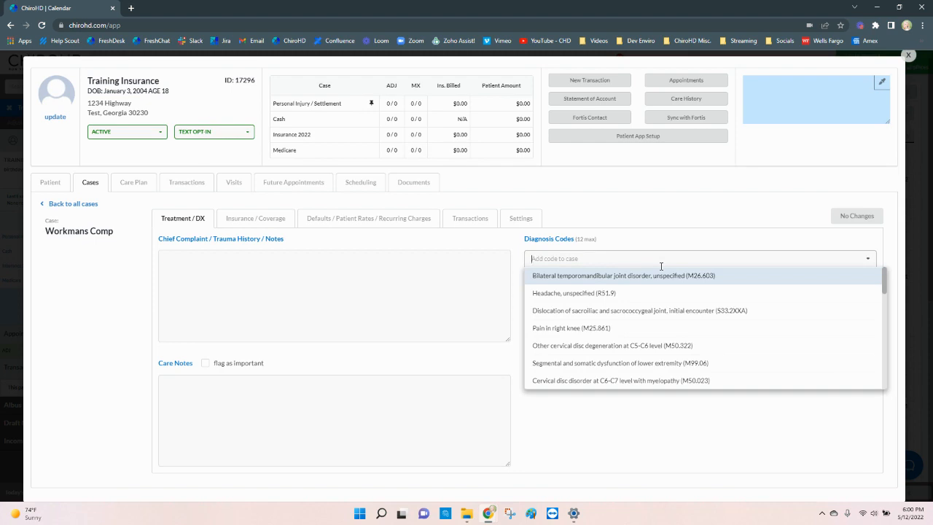
left_click(664, 279)
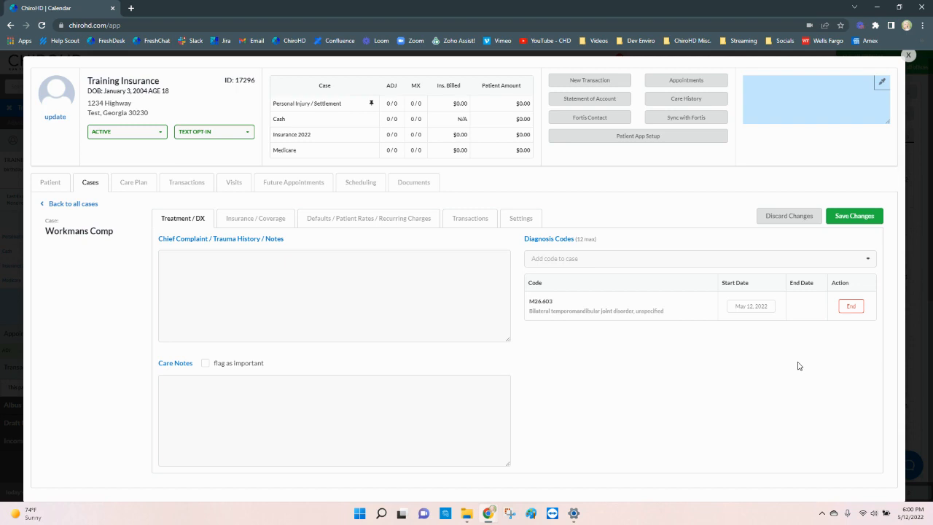
left_click(764, 312)
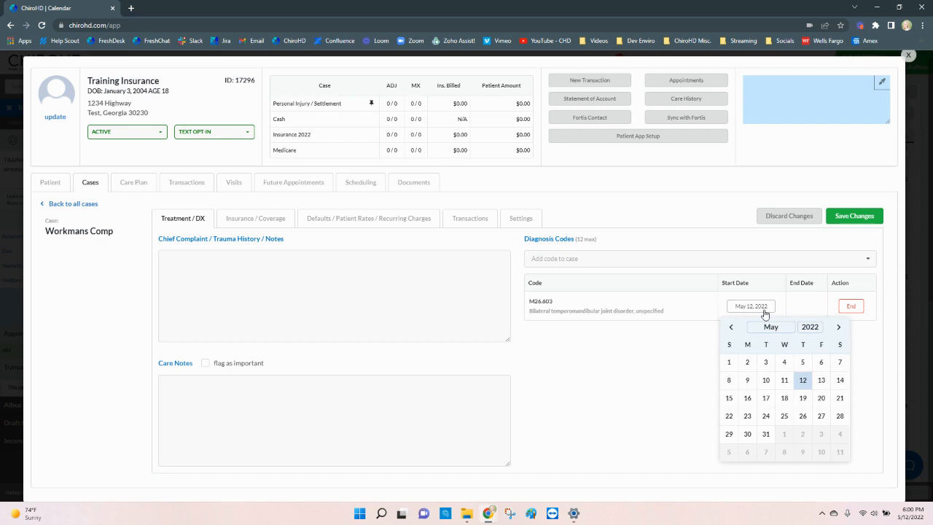
left_click(765, 362)
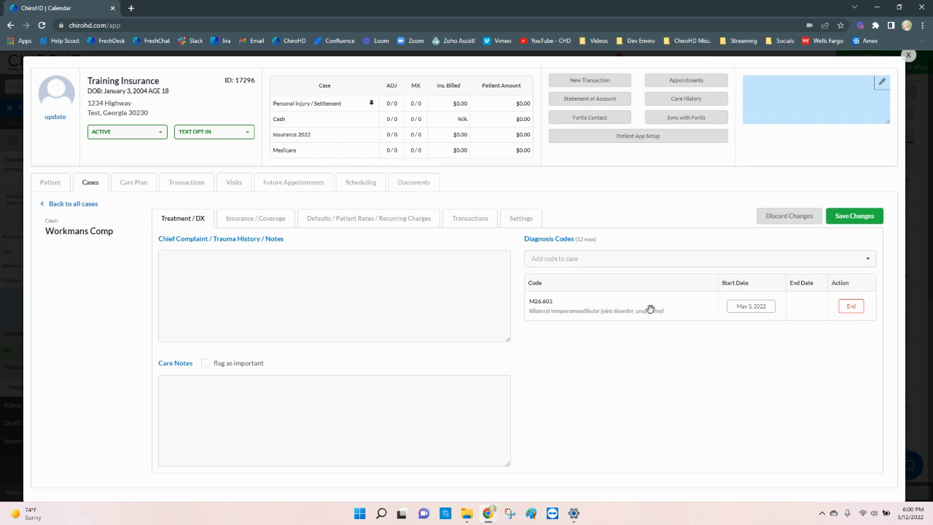
- Add M50.322 as a second diagnosis code and save the changes
left_click(594, 261)
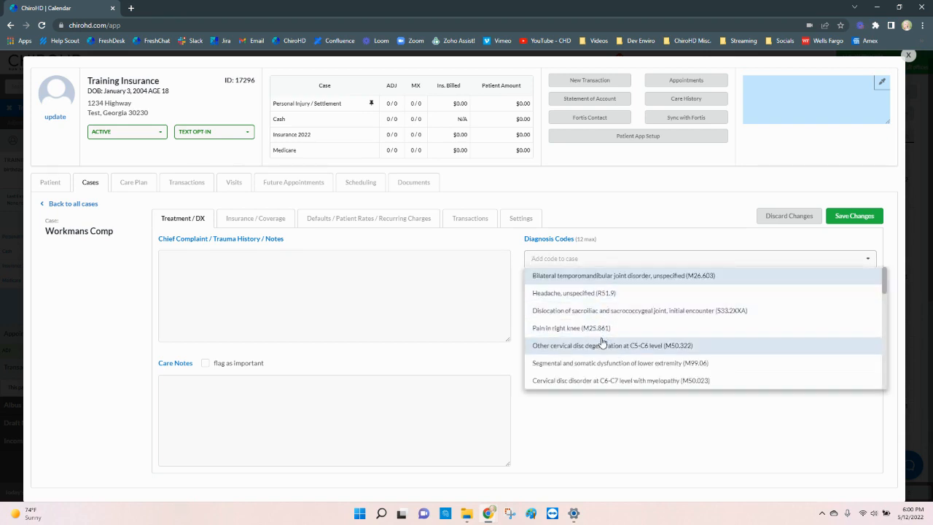
left_click(602, 345)
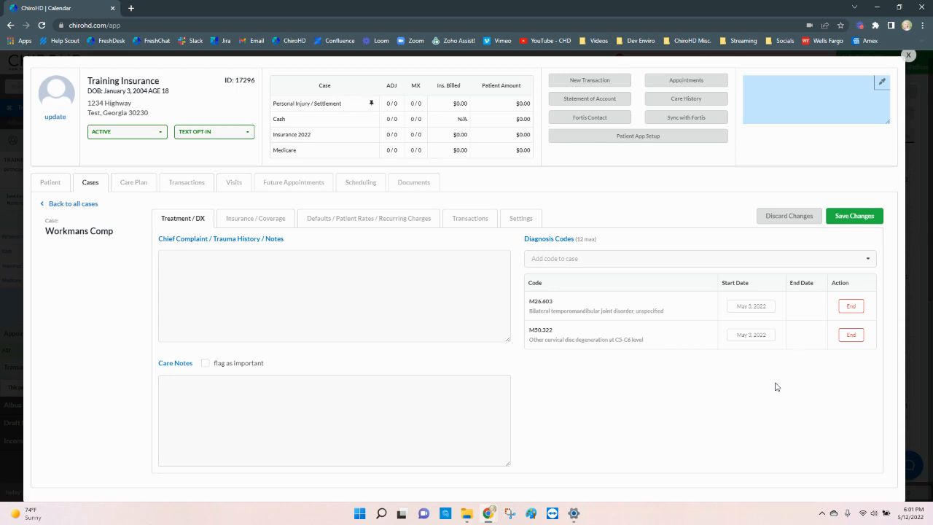
left_click(851, 216)
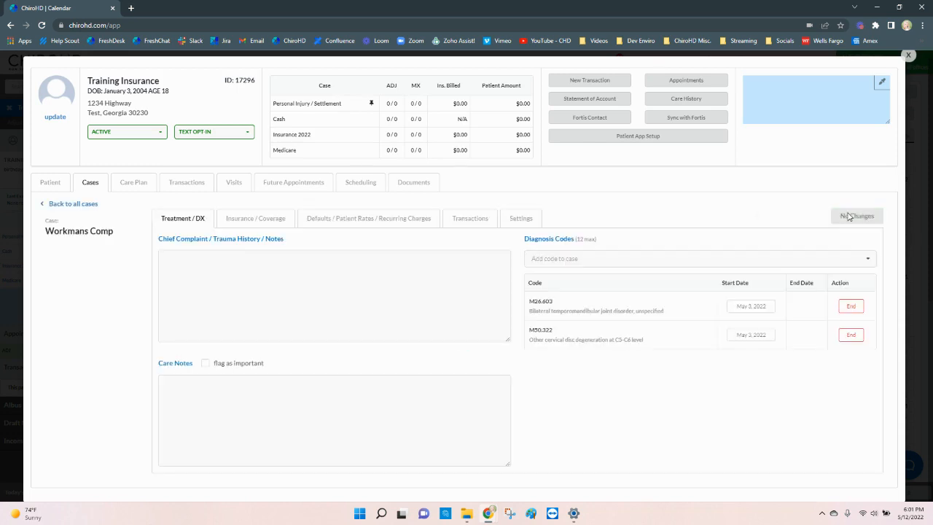
- Open a blank new insurance coverage form from the case's Insurance / Coverage tab
left_click(252, 223)
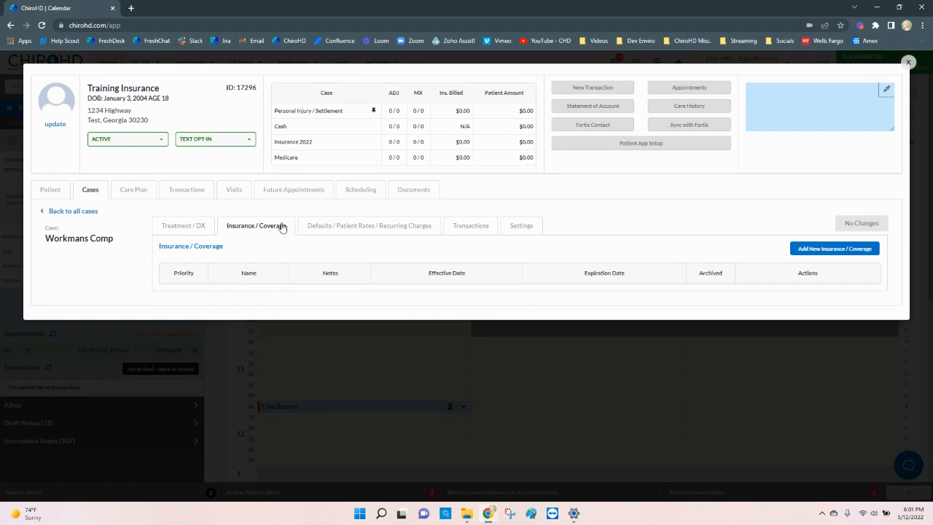
left_click(821, 255)
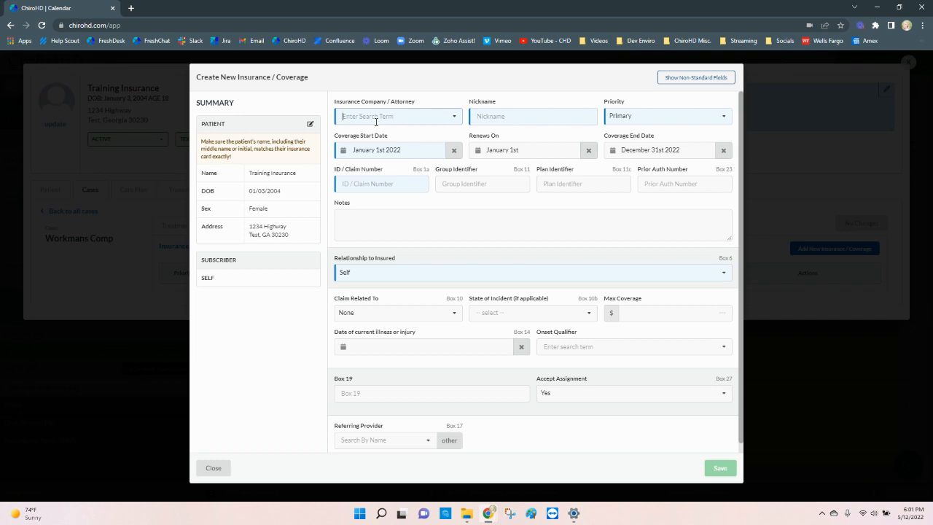
- Choose Test Insurance Company as primary from January 1st 2022, clear the end date, enter the claim number
type("test")
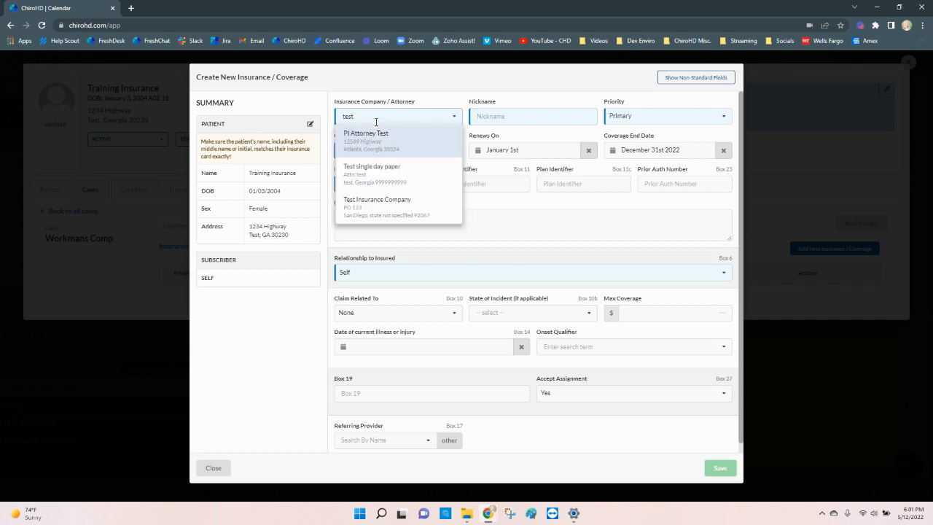
left_click(384, 220)
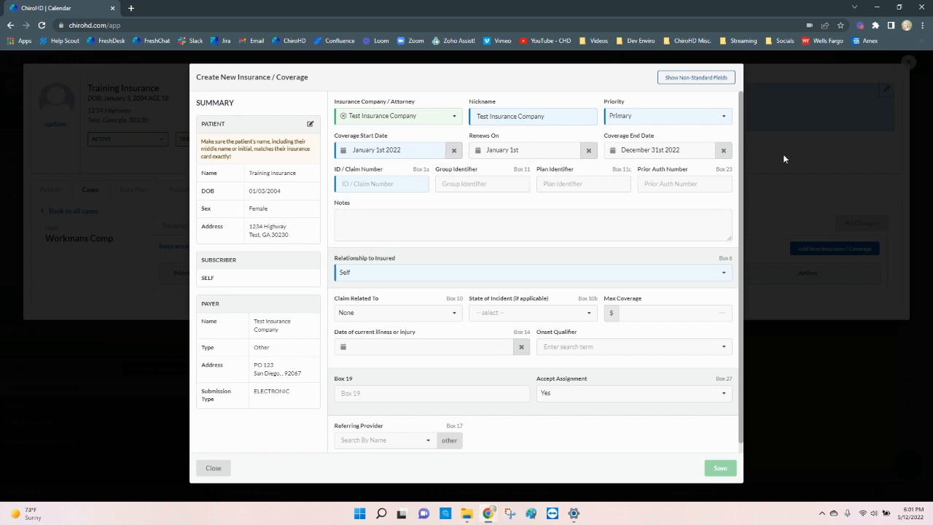
left_click(724, 151)
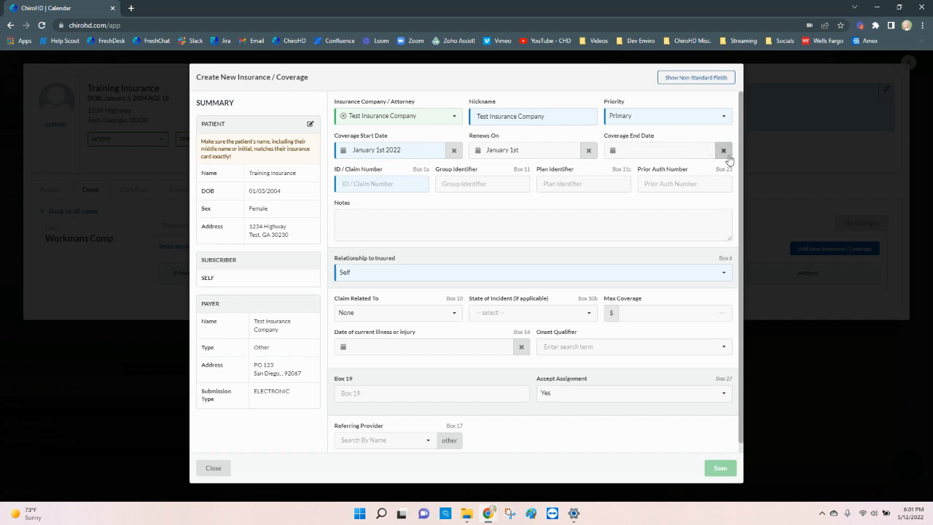
left_click(356, 179)
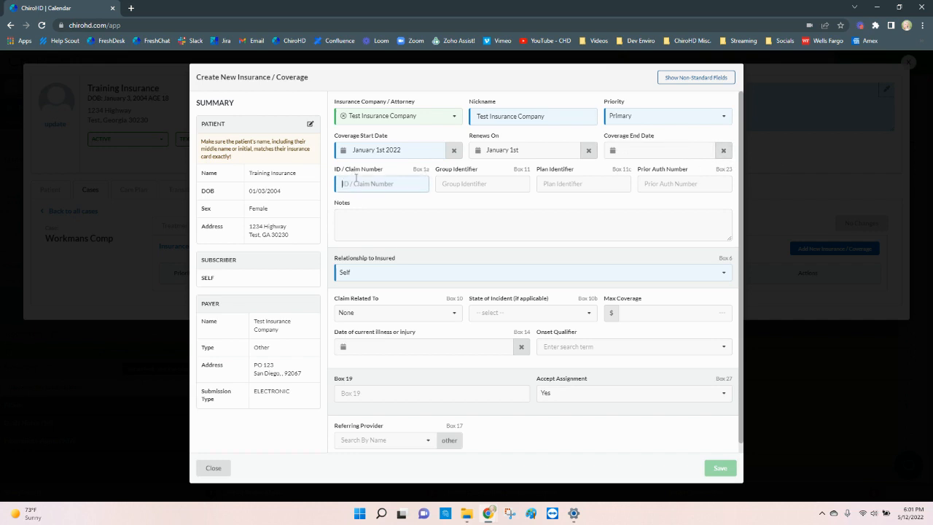
type("RTY")
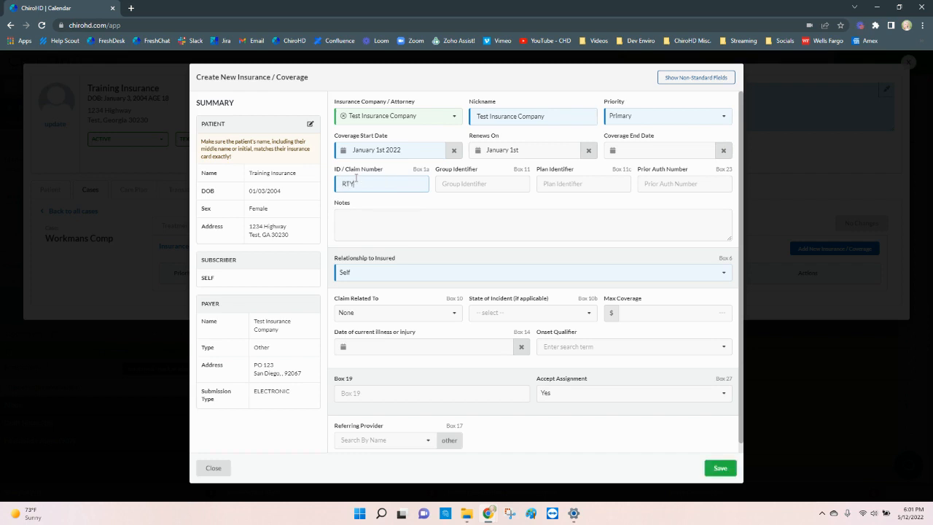
type("5526")
left_click(412, 315)
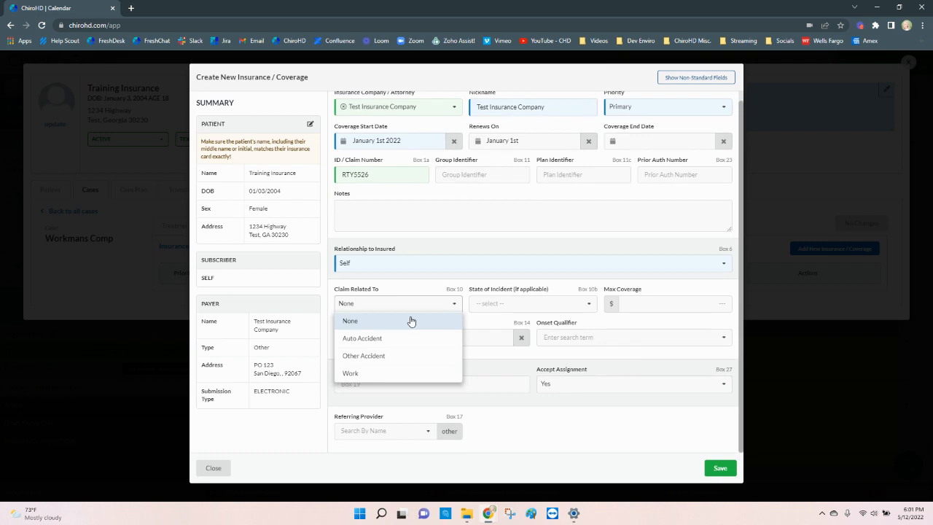
- Save the coverage as Work-related in Alaska, illness dated May 1 2022, onset qualifier 439 - Accident
left_click(404, 376)
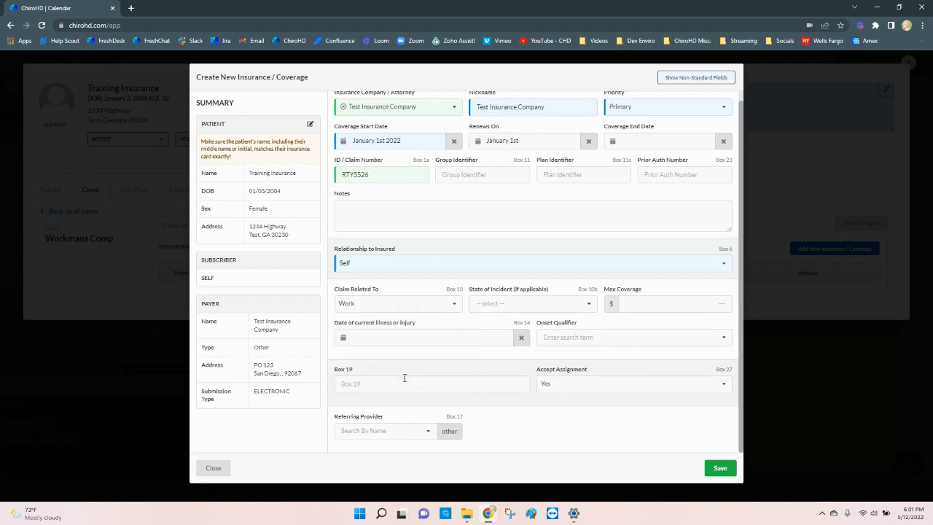
left_click(549, 304)
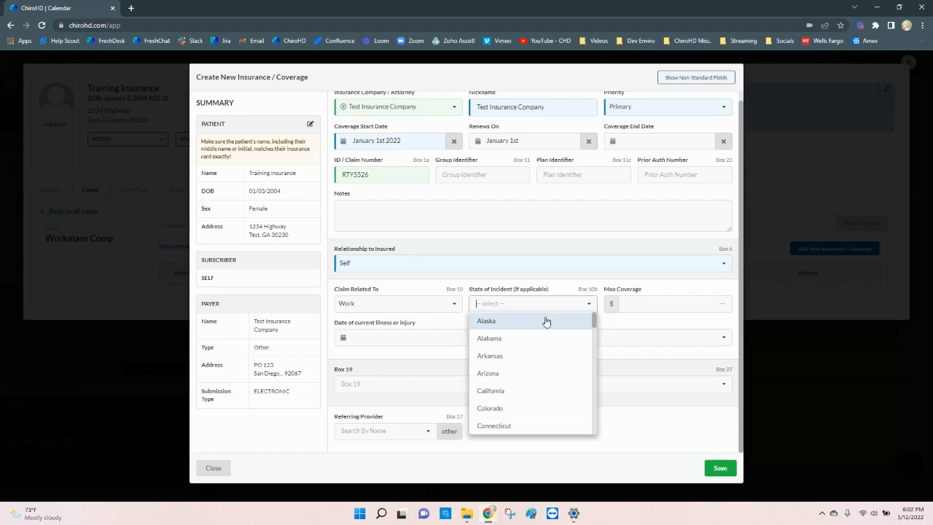
left_click(546, 322)
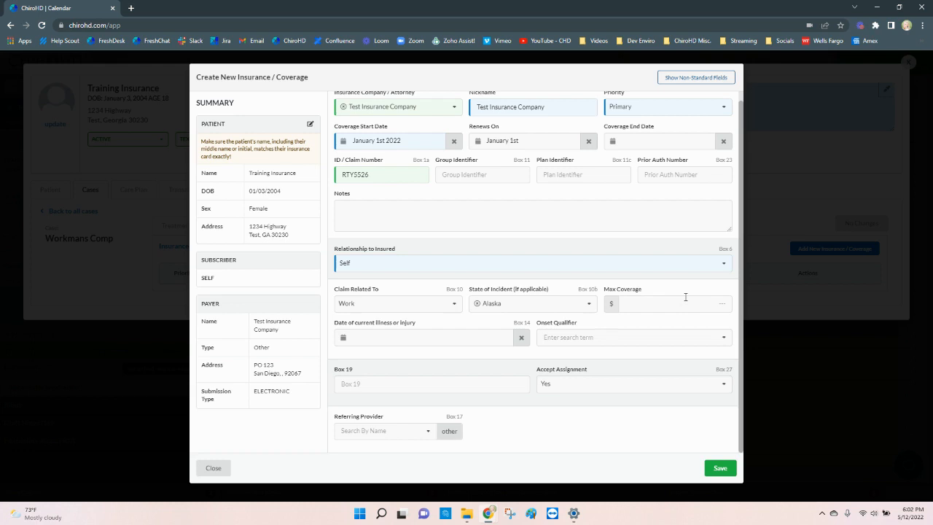
left_click(421, 338)
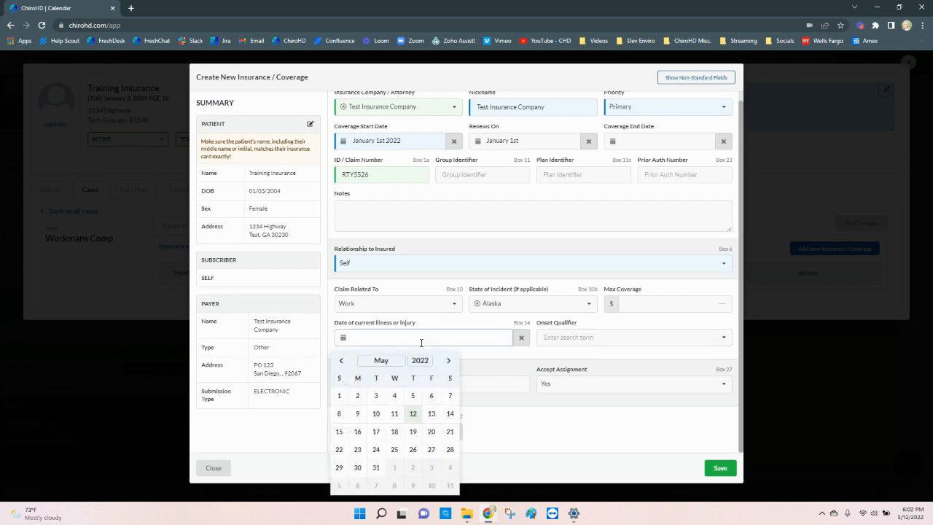
left_click(339, 395)
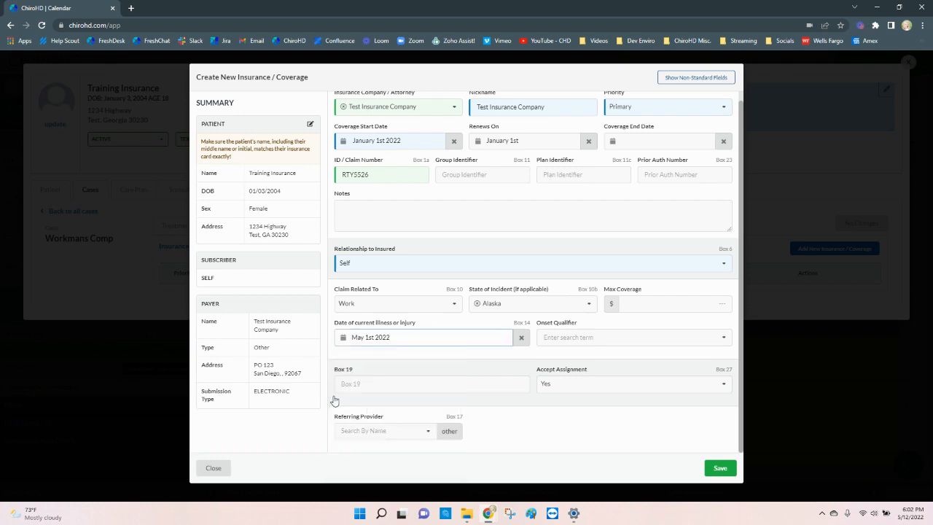
left_click(583, 336)
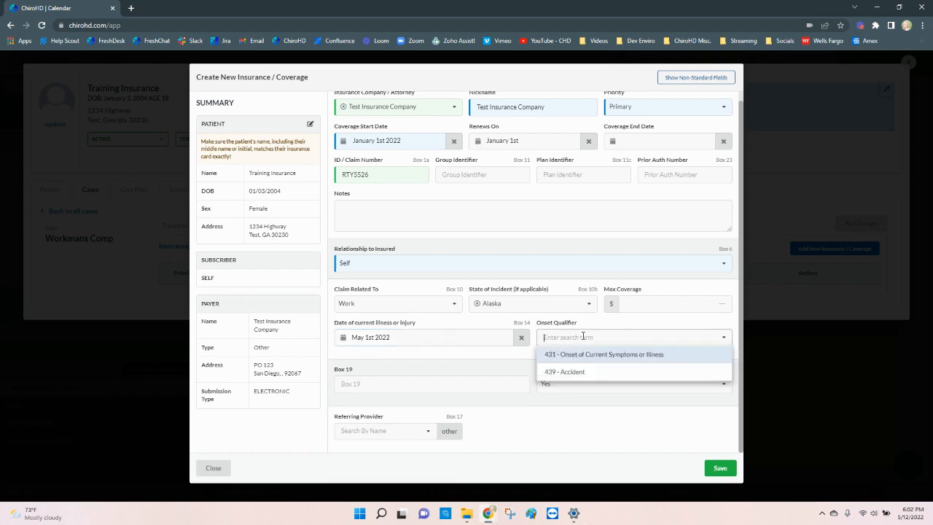
left_click(583, 373)
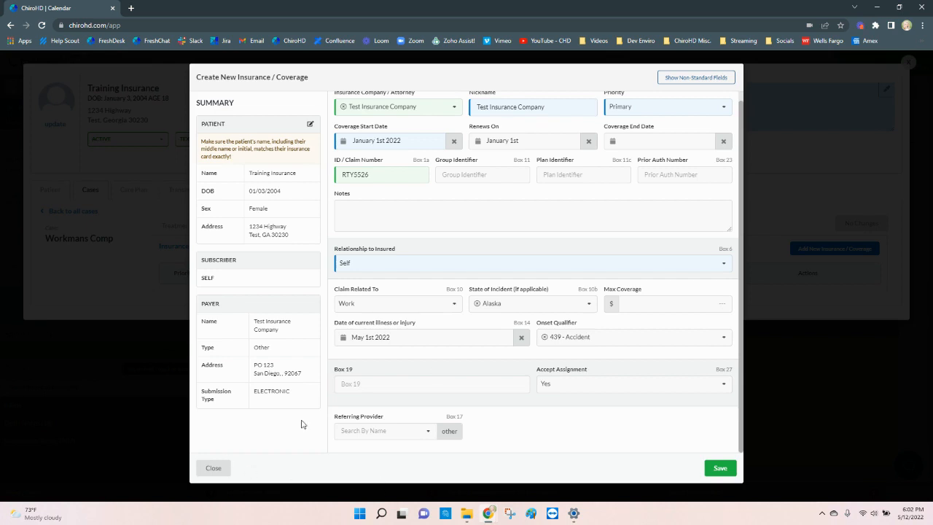
left_click(721, 467)
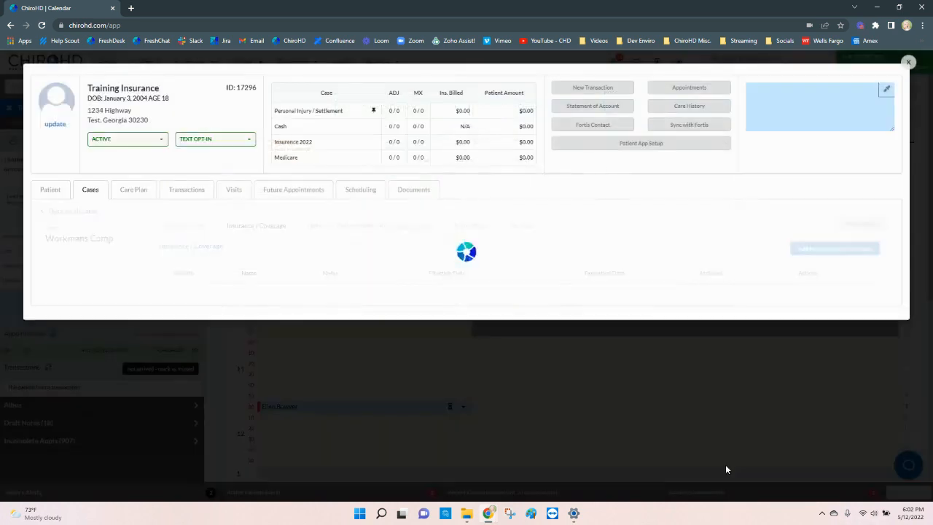
- Add the Preset - Insurance charges to the case's defaults and save them
left_click(349, 227)
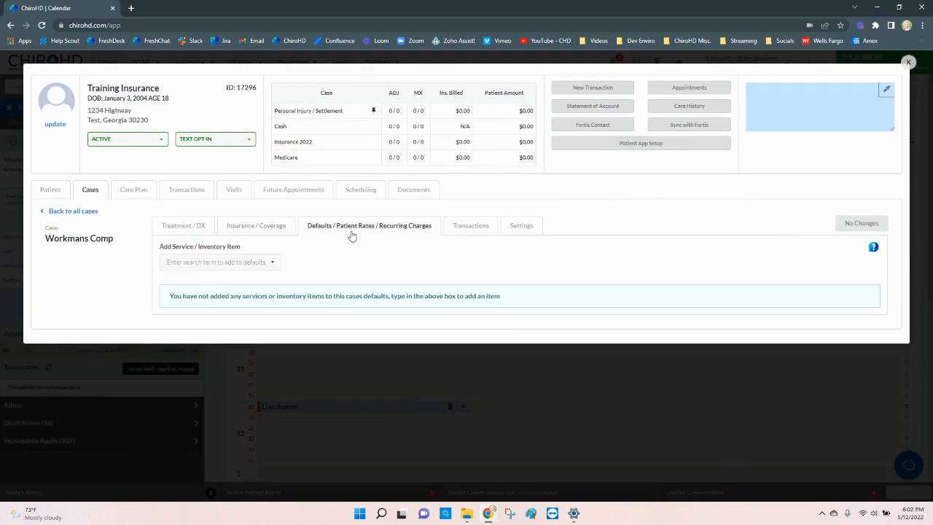
left_click(213, 259)
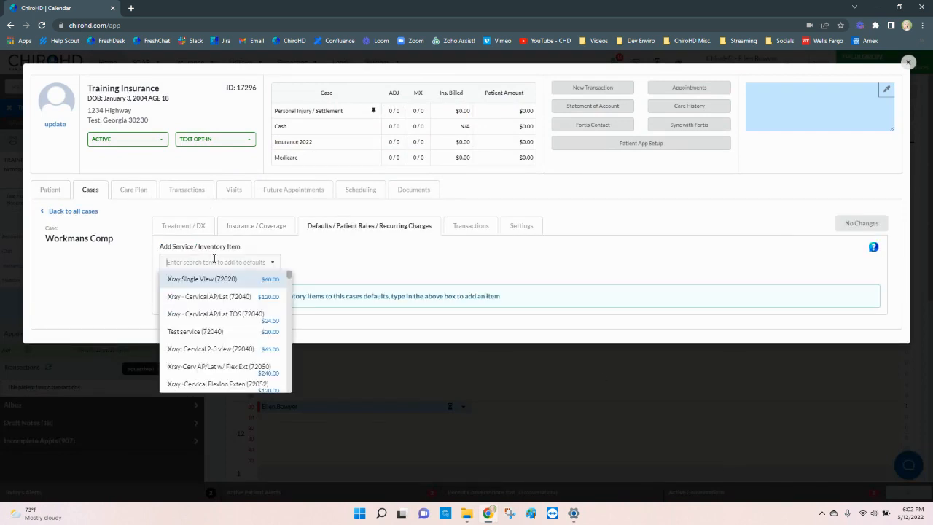
type("ins")
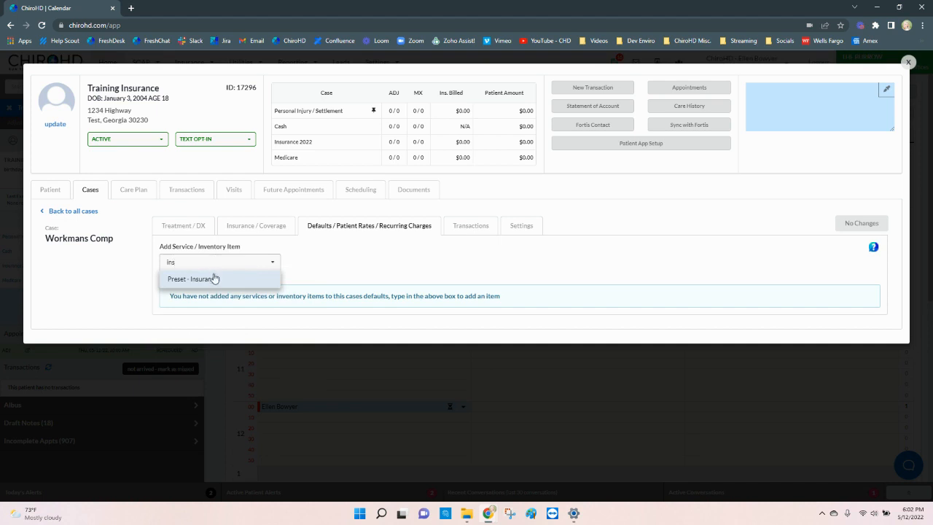
left_click(214, 281)
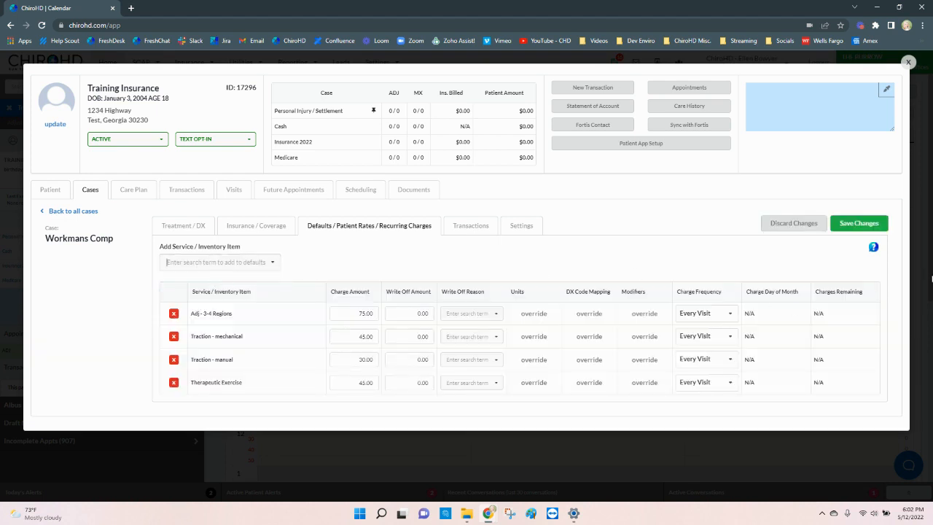
left_click(859, 223)
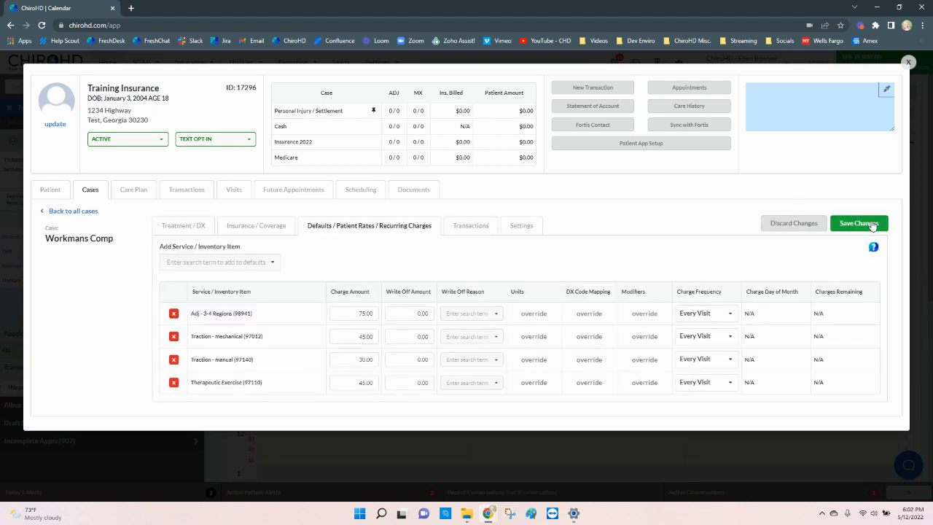
left_click(528, 229)
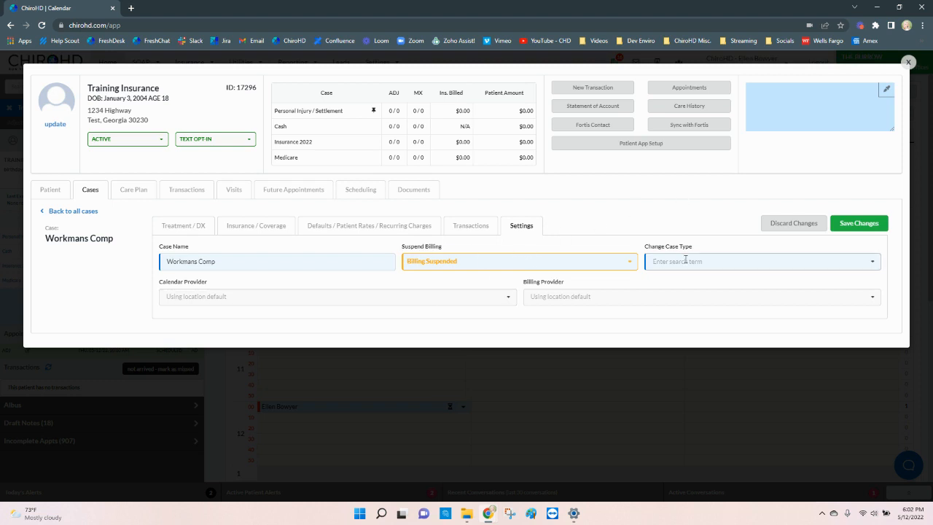
- Close the patient's case window to return to the calendar
left_click(908, 63)
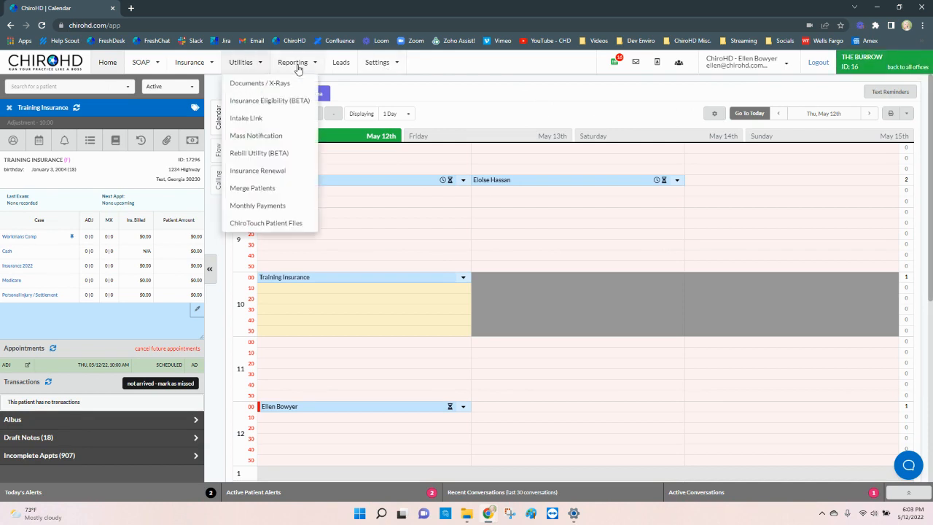
- View the Health Check report's Billable Items on Suspended Cases, then return Home
mouse_move(292, 65)
left_click(302, 136)
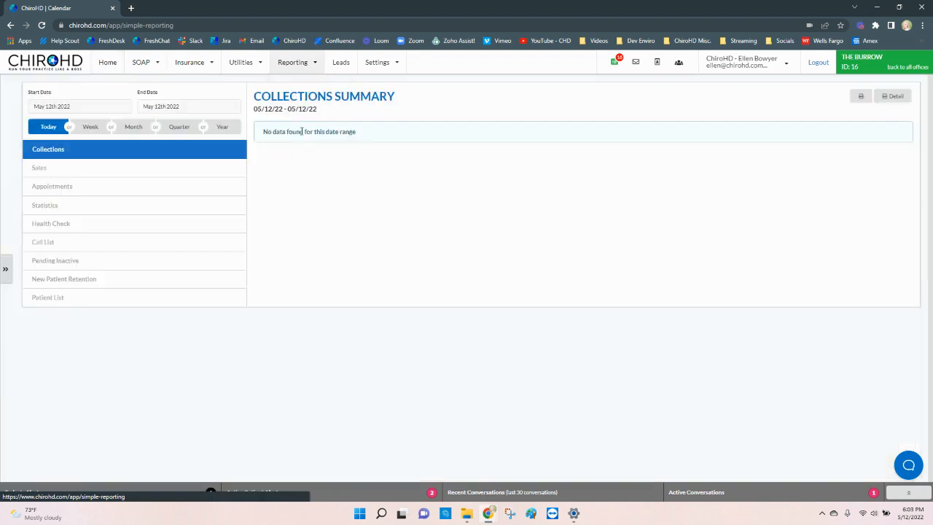
left_click(132, 226)
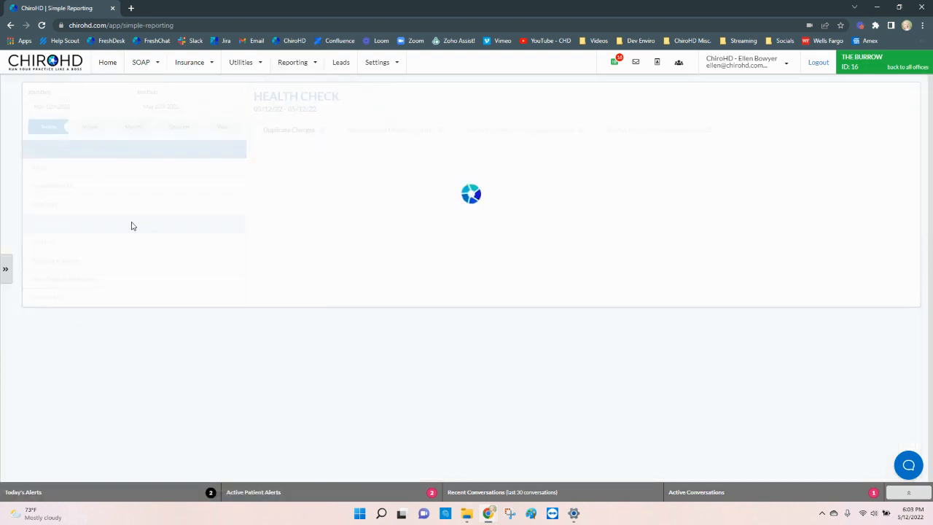
left_click(657, 136)
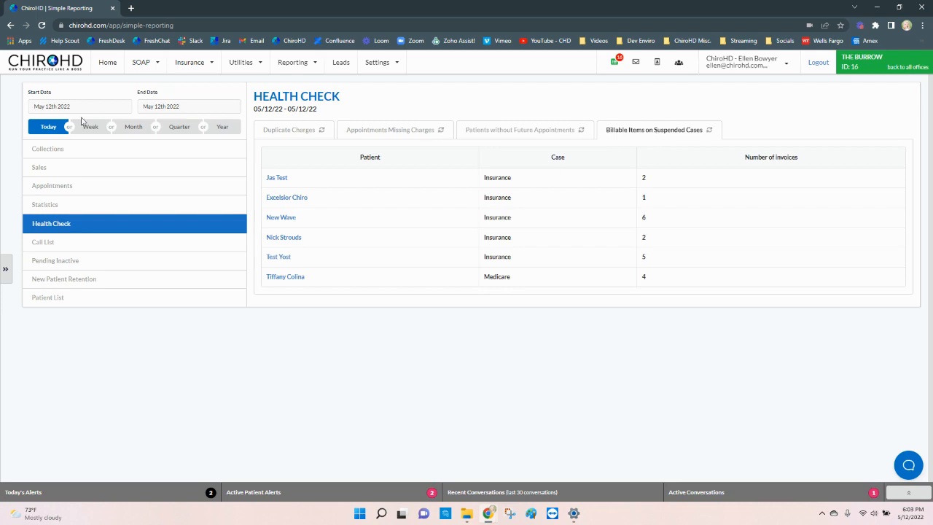
left_click(106, 64)
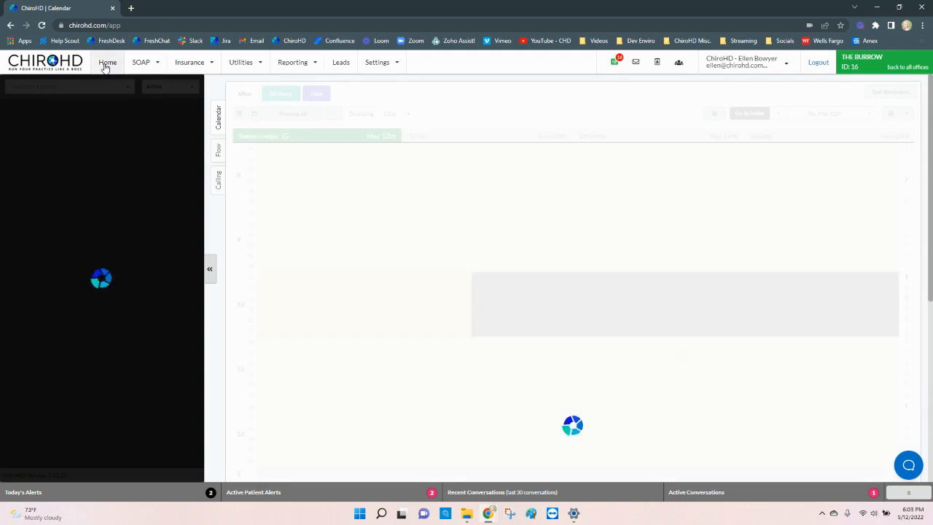